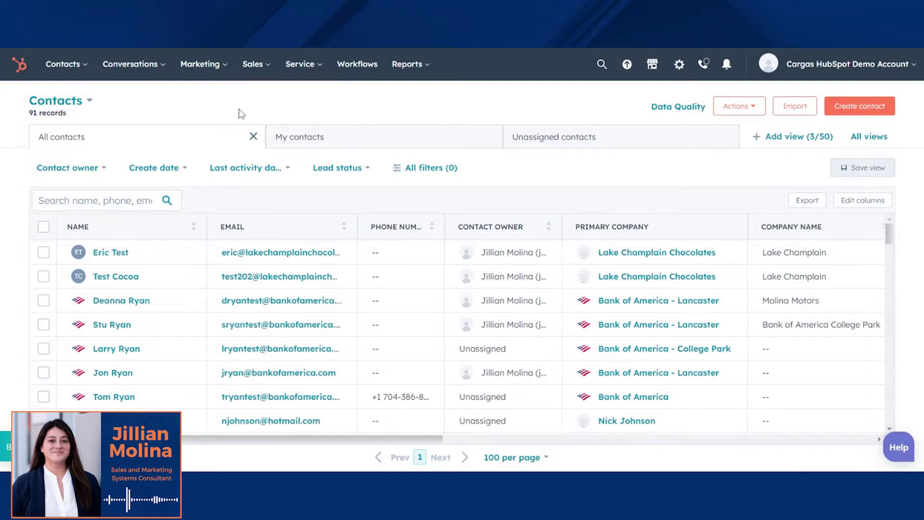
Step: Open the Contacts and Conversations menus to preview Inbox, Chatflows, Snippets and Templates
{"action": "left_click", "coordinate": [66, 72]}
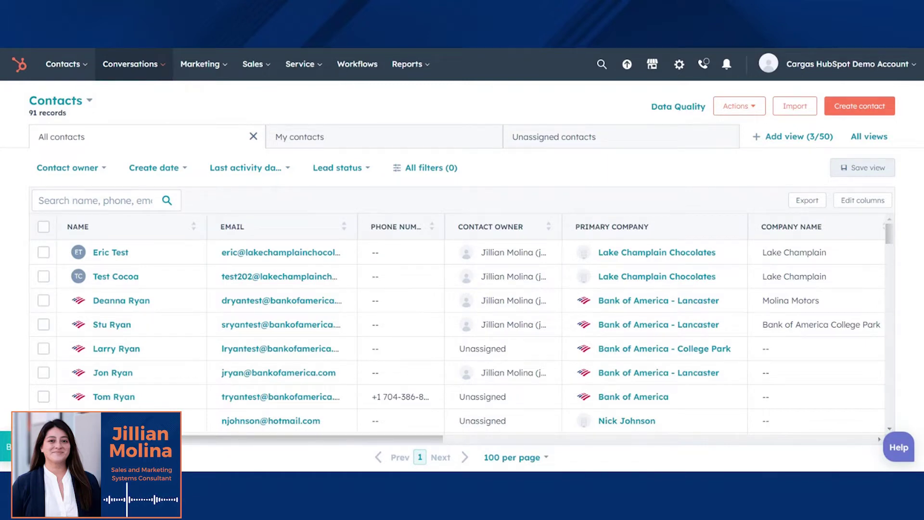
{"action": "left_click", "coordinate": [164, 71]}
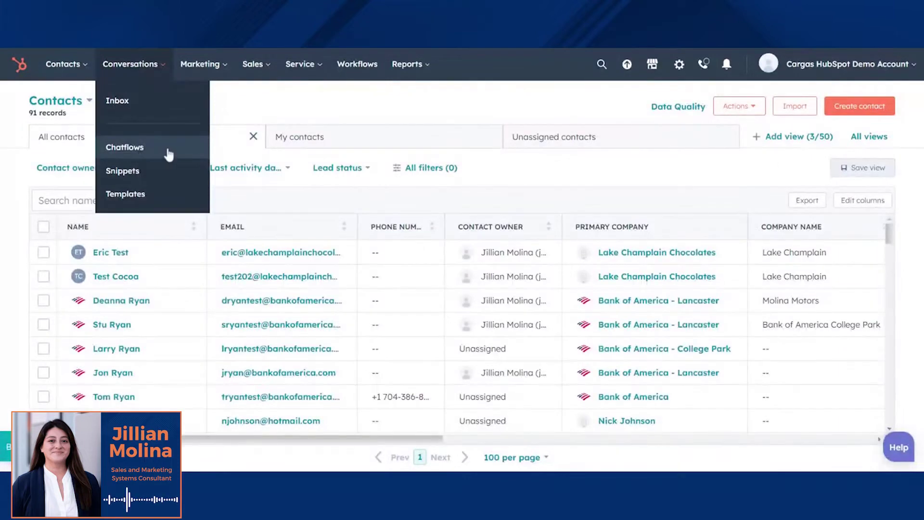
Step: Browse the Marketing menu's tools and submenus, then dismiss it to return to All contacts
{"action": "left_click", "coordinate": [222, 69]}
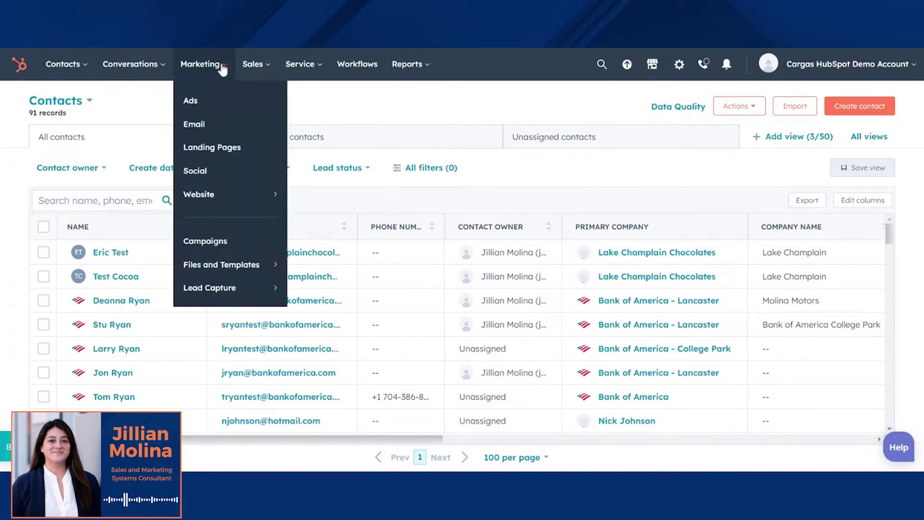
{"action": "left_click", "coordinate": [226, 148]}
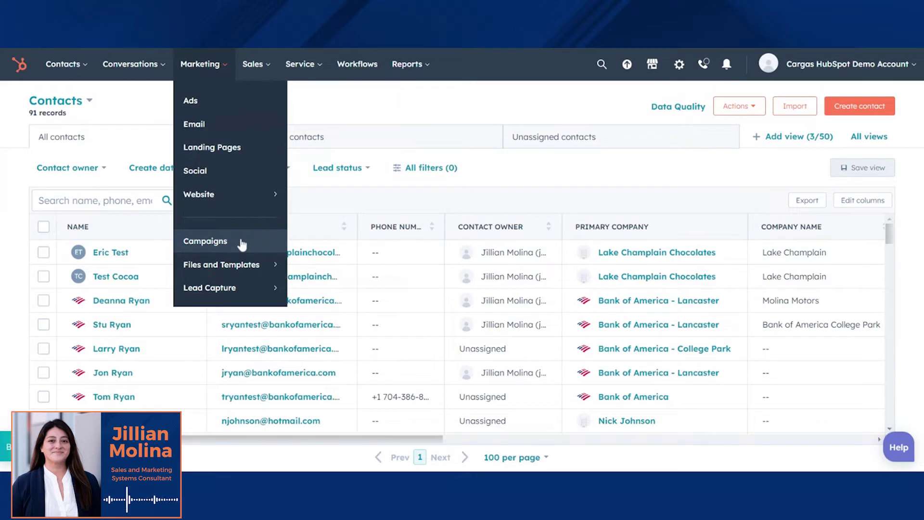
{"action": "mouse_move", "coordinate": [240, 188]}
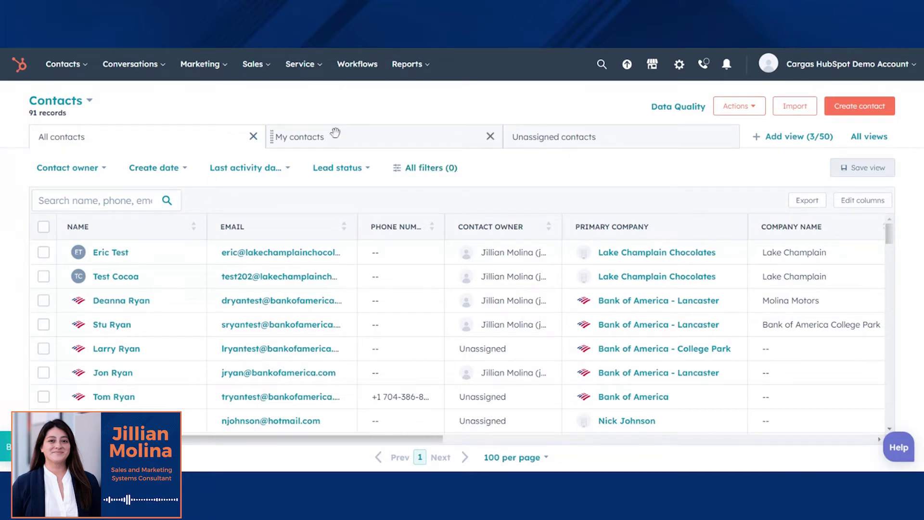
Step: Compare the My contacts and Unassigned contacts views, then return to All contacts
{"action": "left_click", "coordinate": [348, 141]}
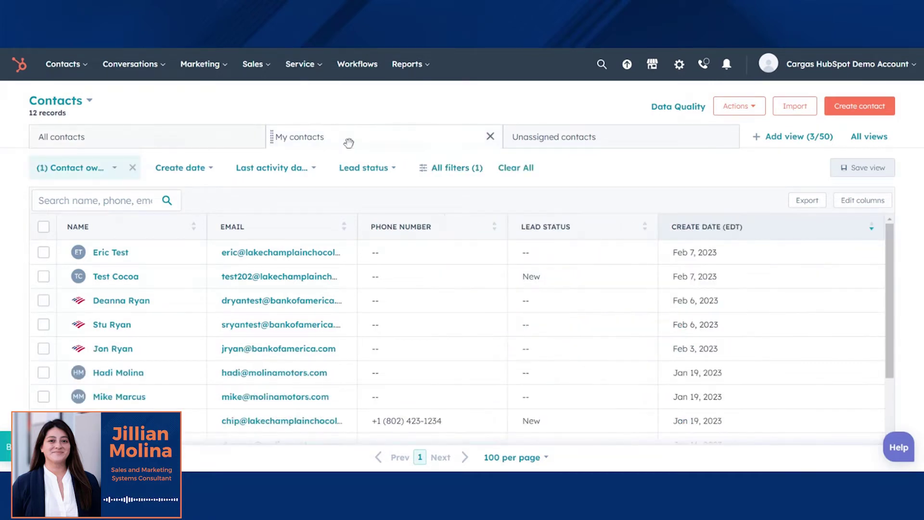
{"action": "left_click", "coordinate": [592, 139]}
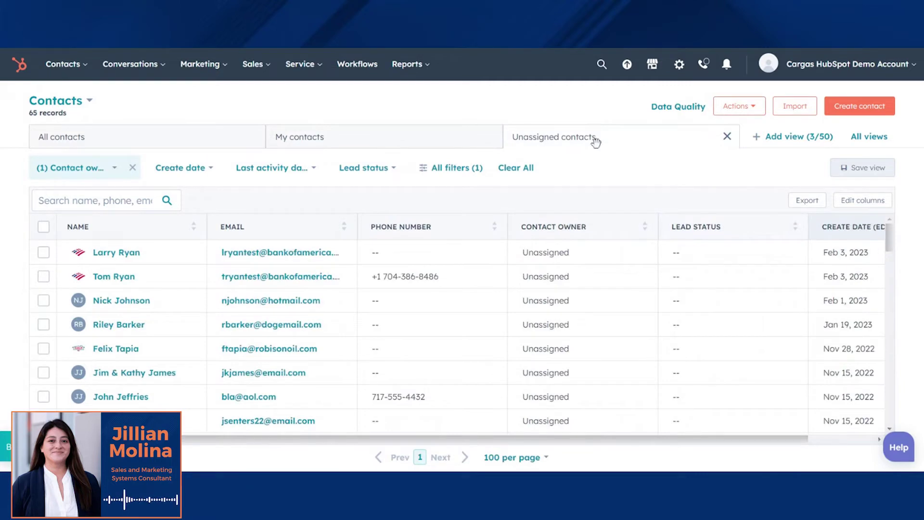
{"action": "left_click", "coordinate": [213, 141]}
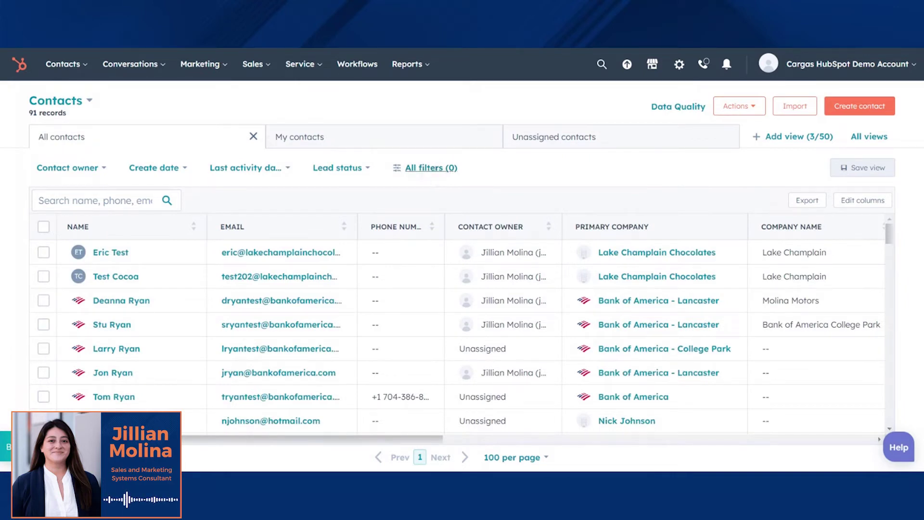
Step: Browse the contact properties offered for a new filter, then close the panel without adding one
{"action": "left_click", "coordinate": [433, 170]}
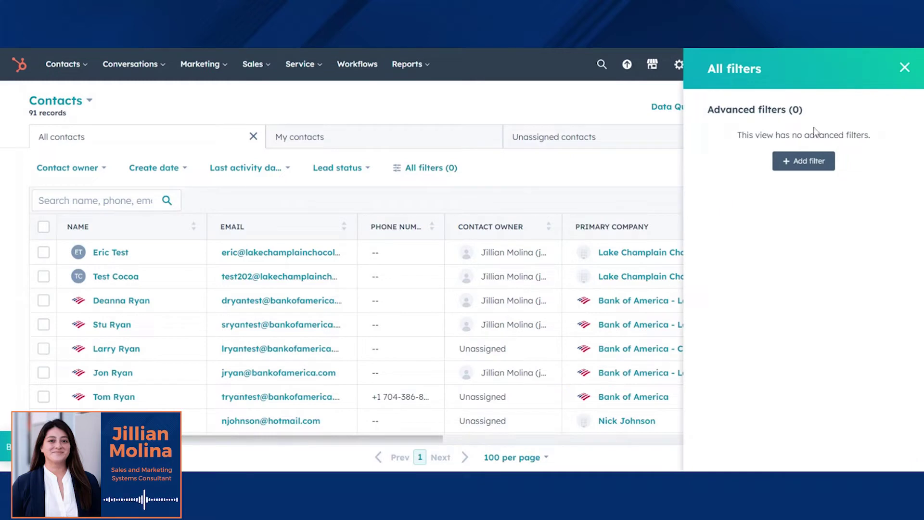
{"action": "left_click", "coordinate": [796, 160]}
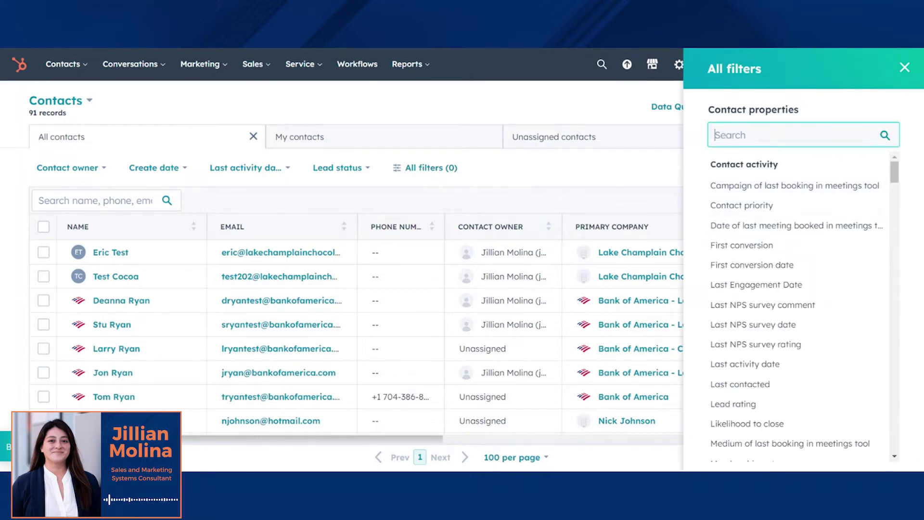
{"action": "scroll", "coordinate": [790, 289], "scroll_direction": "down", "scroll_amount": 3}
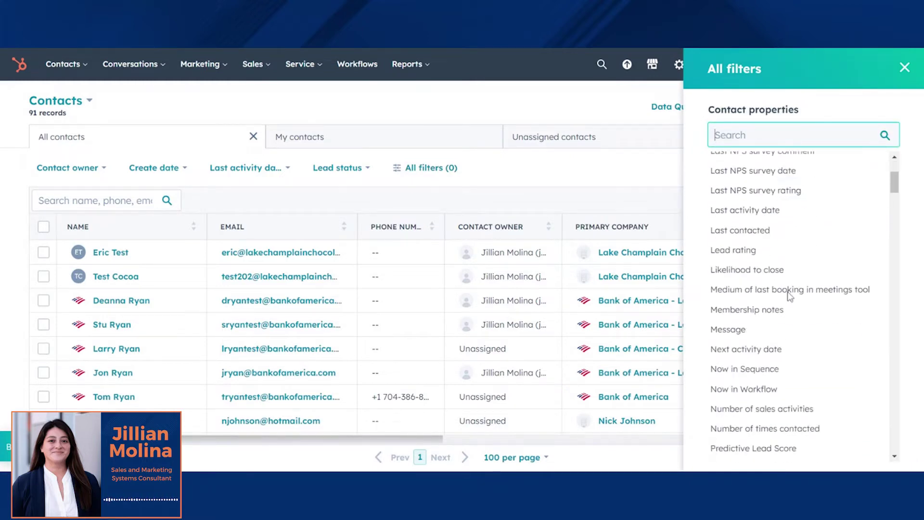
{"action": "scroll", "coordinate": [789, 295], "scroll_direction": "down", "scroll_amount": 5}
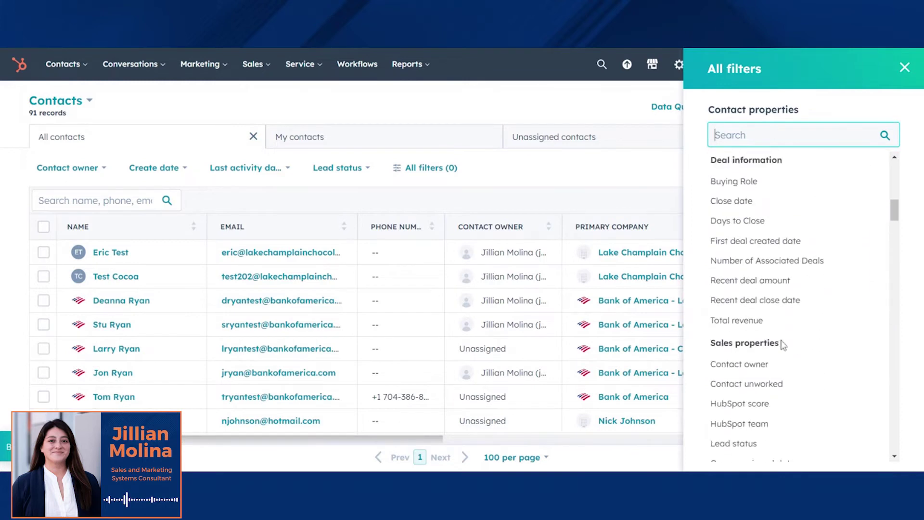
{"action": "scroll", "coordinate": [782, 344], "scroll_direction": "down", "scroll_amount": 1}
{"action": "scroll", "coordinate": [766, 289], "scroll_direction": "up", "scroll_amount": 2}
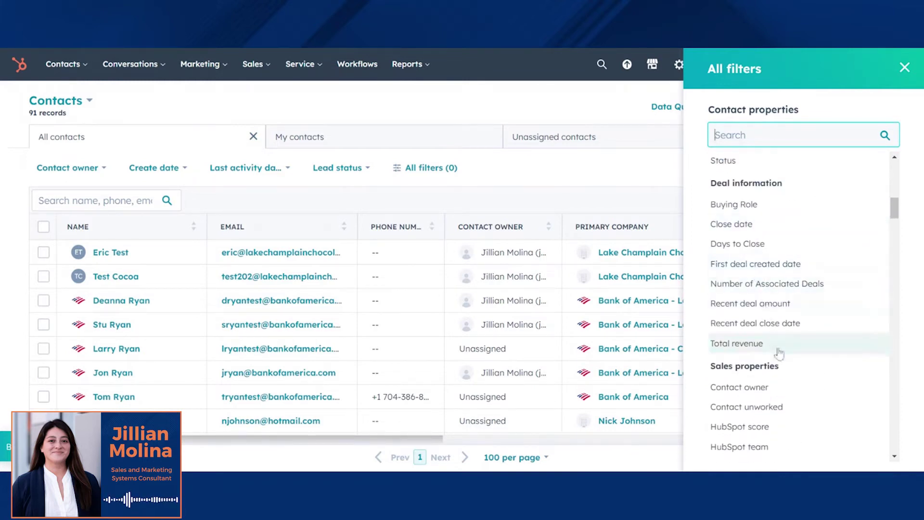
{"action": "scroll", "coordinate": [779, 347], "scroll_direction": "down", "scroll_amount": 5}
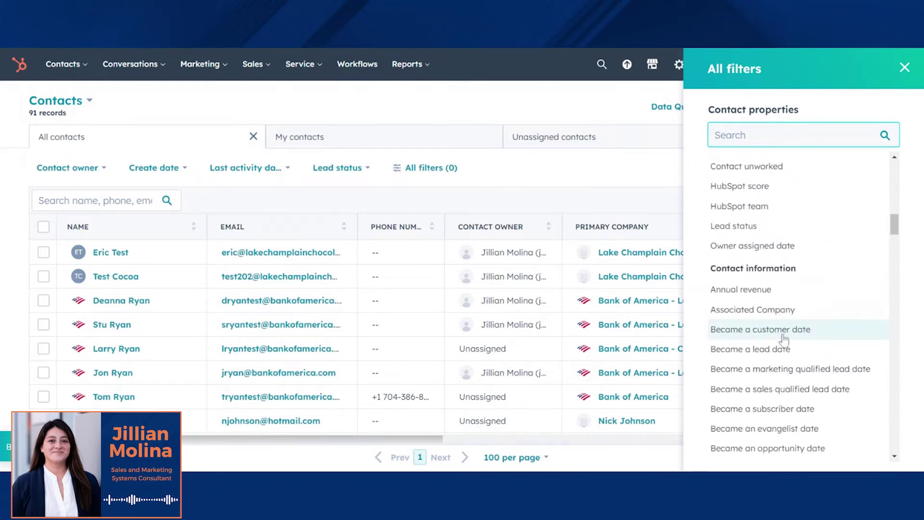
{"action": "scroll", "coordinate": [784, 342], "scroll_direction": "down", "scroll_amount": 1}
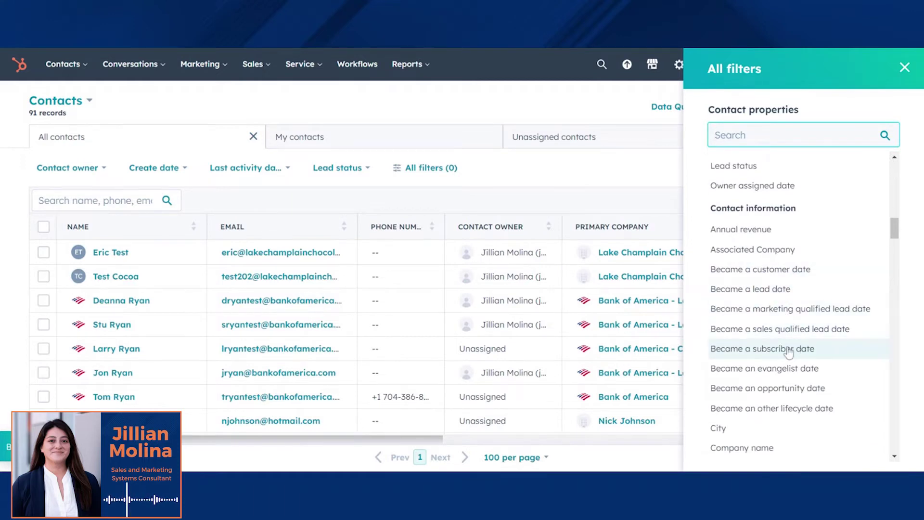
{"action": "scroll", "coordinate": [788, 353], "scroll_direction": "down", "scroll_amount": 2}
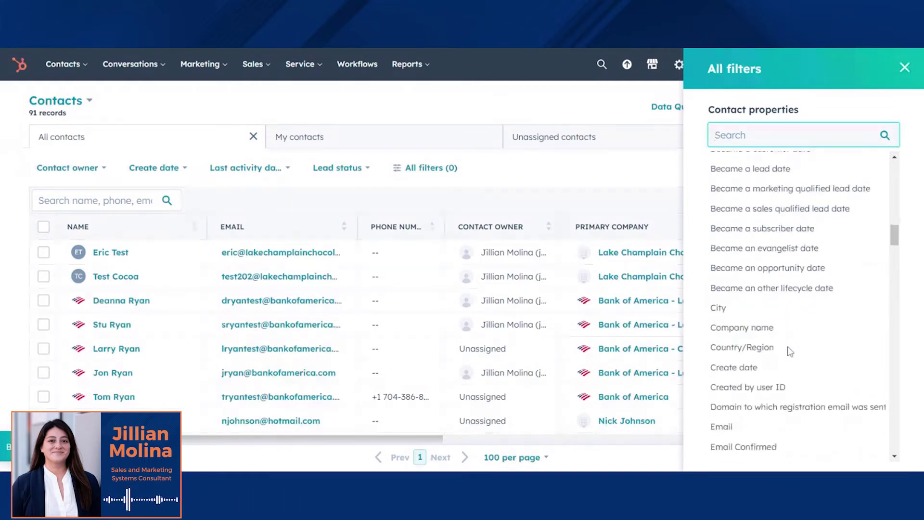
{"action": "scroll", "coordinate": [789, 351], "scroll_direction": "down", "scroll_amount": 5}
{"action": "left_click", "coordinate": [64, 65]}
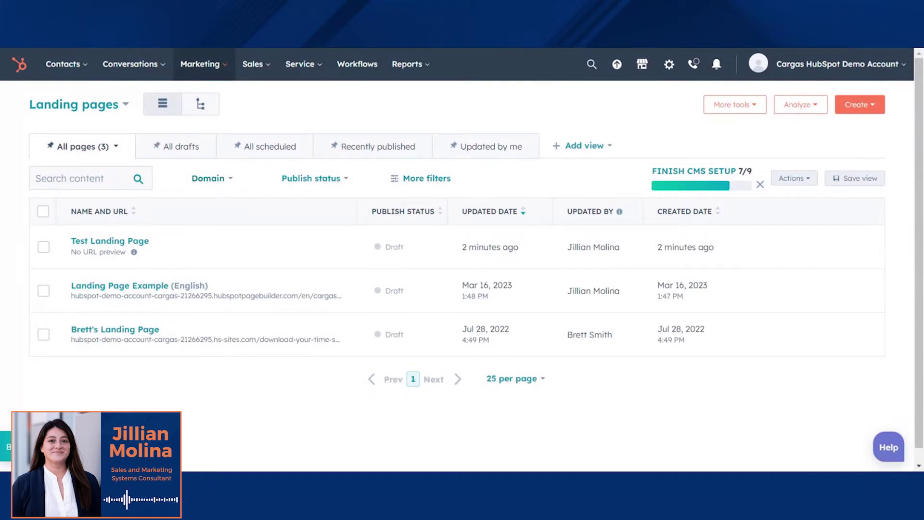
Step: Open Landing Page Example in the page editor and scroll through its Thank You content
{"action": "left_click", "coordinate": [121, 287]}
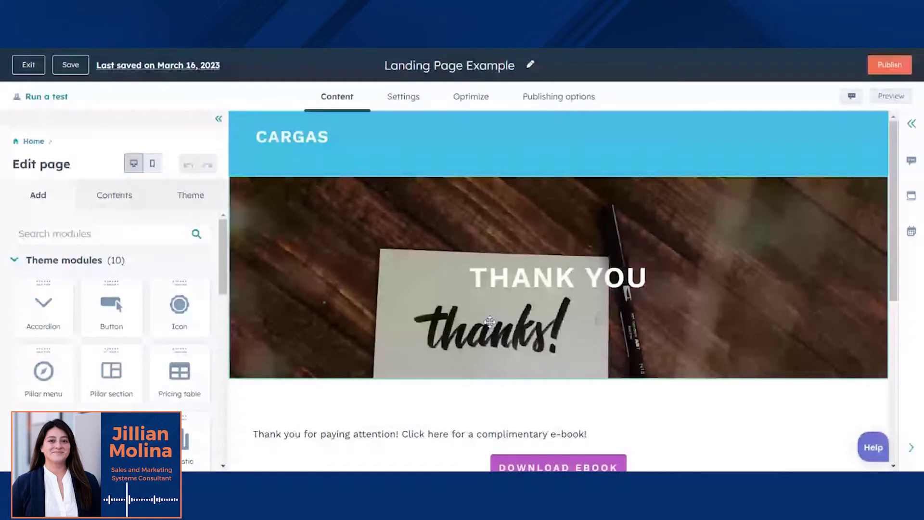
{"action": "scroll", "coordinate": [490, 321], "scroll_direction": "down", "scroll_amount": 3}
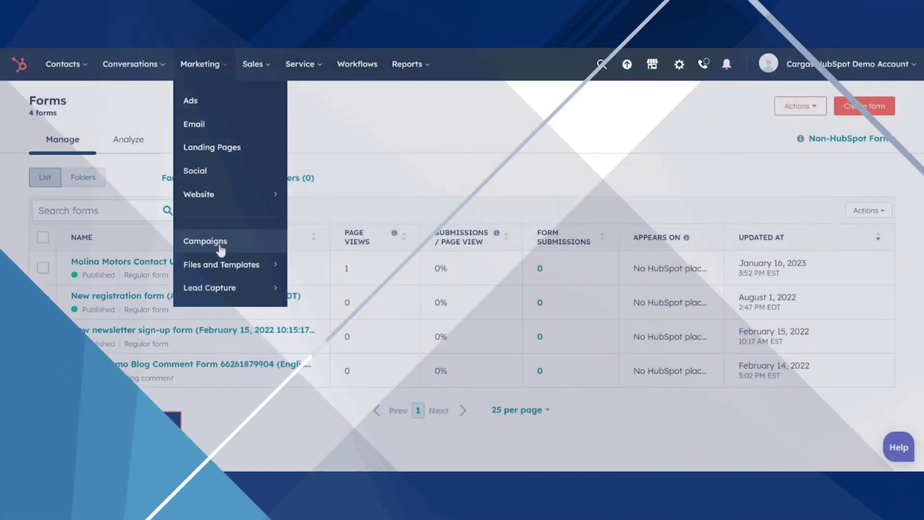
Step: From the Forms page, drag First name and Mobile phone number fields onto the form above Email
{"action": "mouse_move", "coordinate": [214, 290]}
{"action": "left_click", "coordinate": [308, 126]}
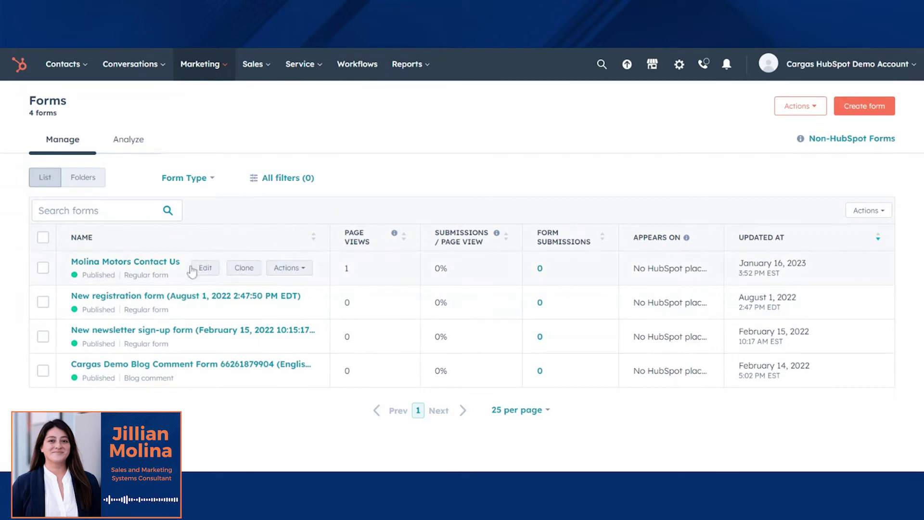
{"action": "mouse_move", "coordinate": [172, 262]}
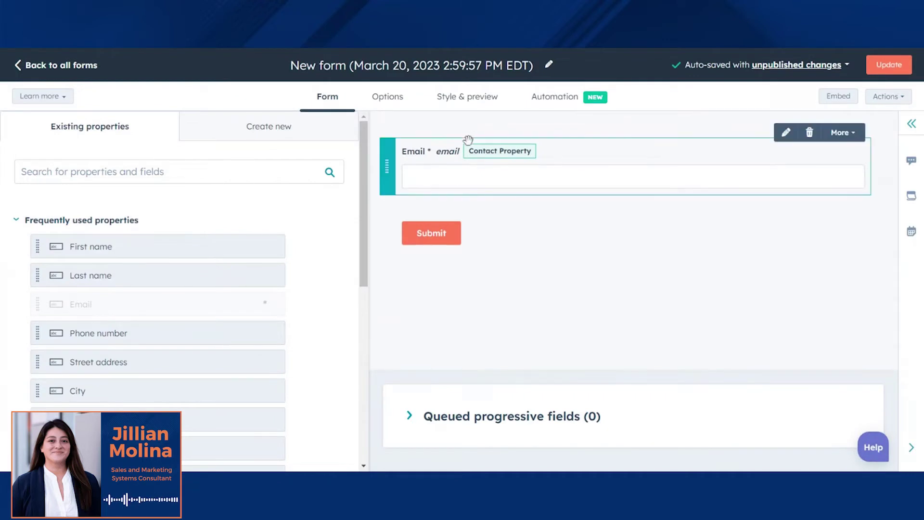
{"action": "left_click_drag", "start_coordinate": [79, 246], "coordinate": [855, 166]}
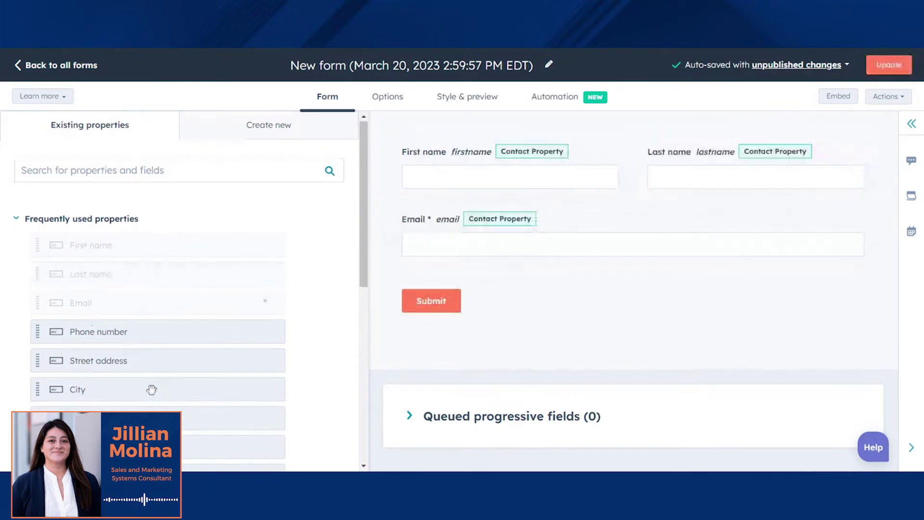
{"action": "scroll", "coordinate": [152, 390], "scroll_direction": "down", "scroll_amount": 3}
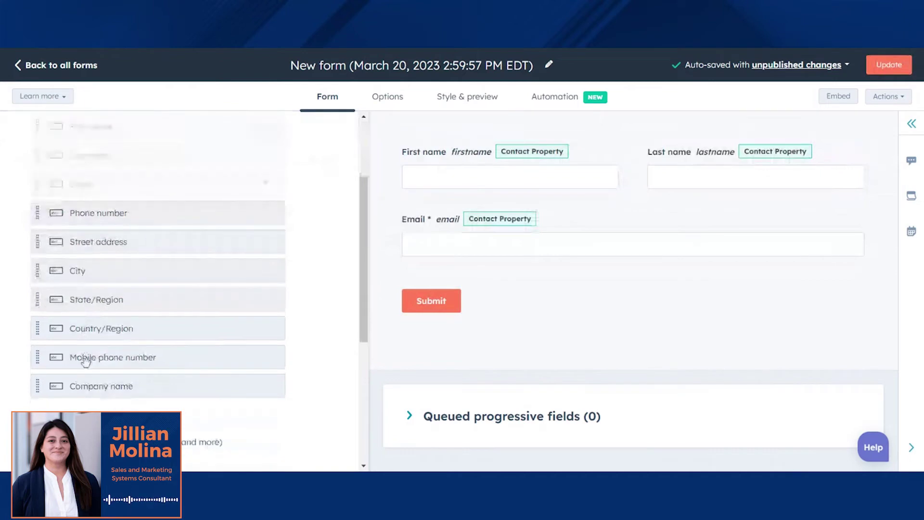
{"action": "left_click_drag", "start_coordinate": [86, 361], "coordinate": [486, 222]}
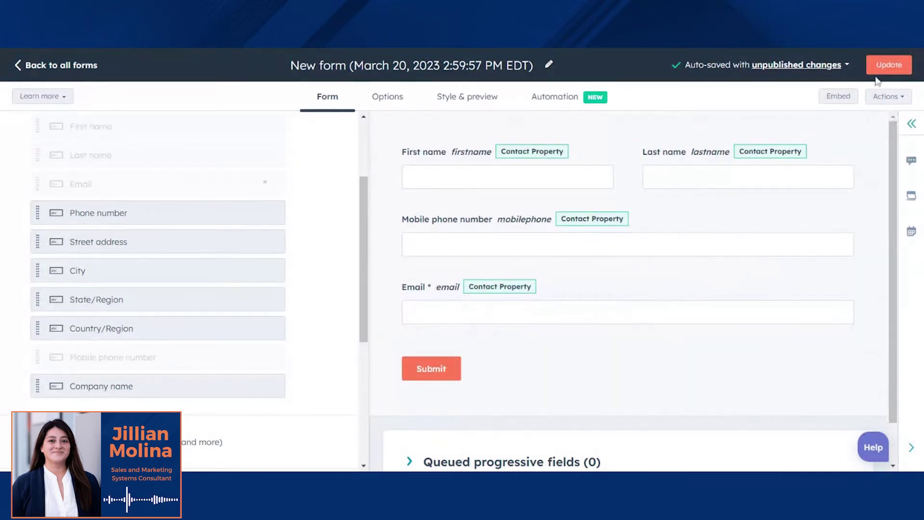
Step: Publish the form's updated changes, then close the confirmation showing the embed code
{"action": "left_click", "coordinate": [889, 65]}
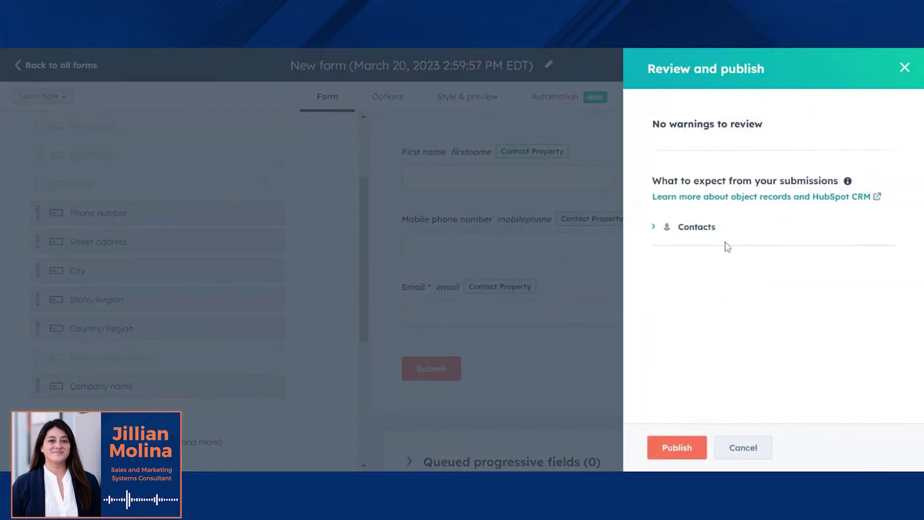
{"action": "left_click", "coordinate": [678, 447]}
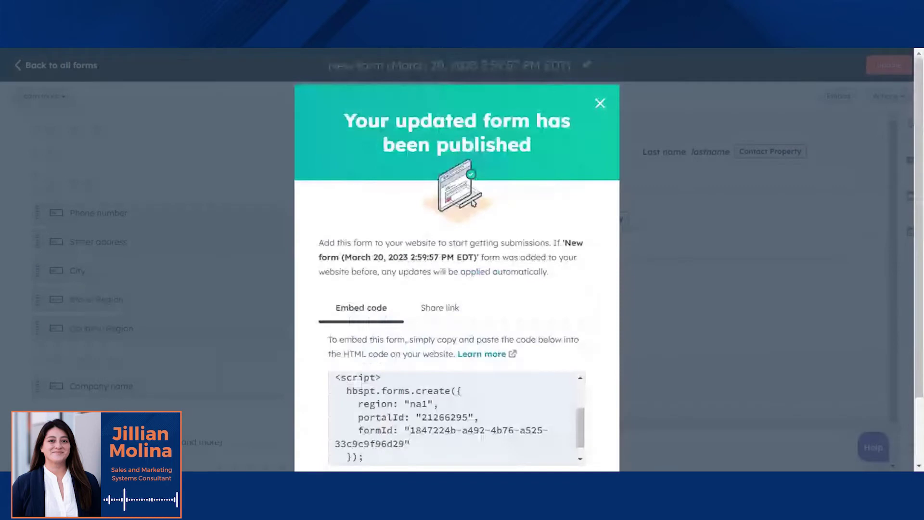
{"action": "scroll", "coordinate": [457, 260], "scroll_direction": "down", "scroll_amount": 2}
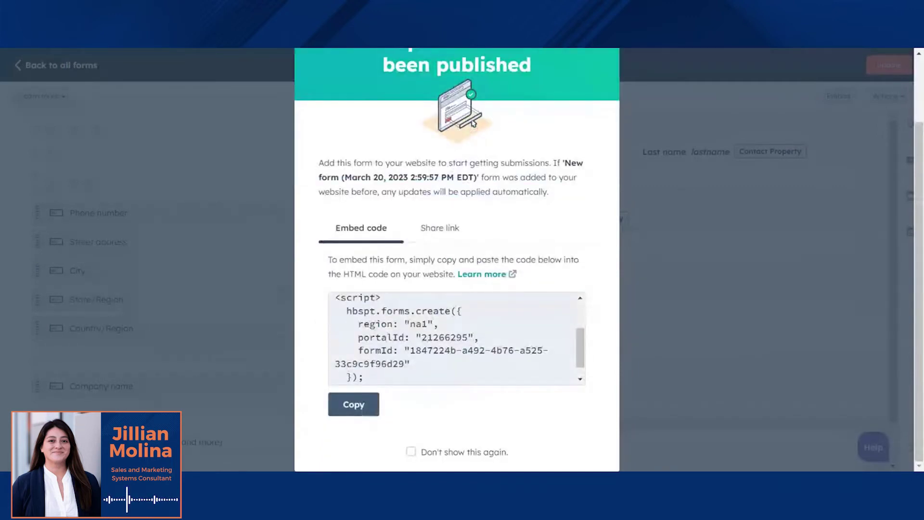
{"action": "scroll", "coordinate": [567, 293], "scroll_direction": "up", "scroll_amount": 2}
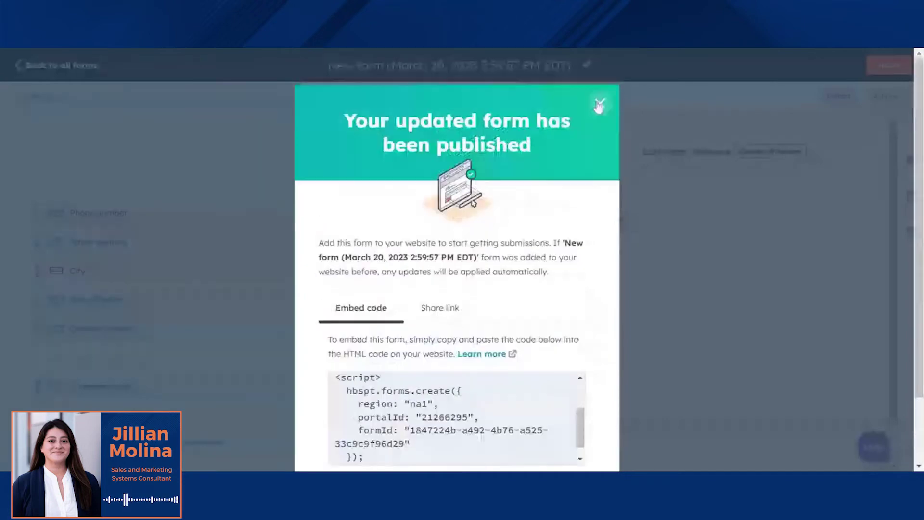
{"action": "left_click", "coordinate": [600, 104]}
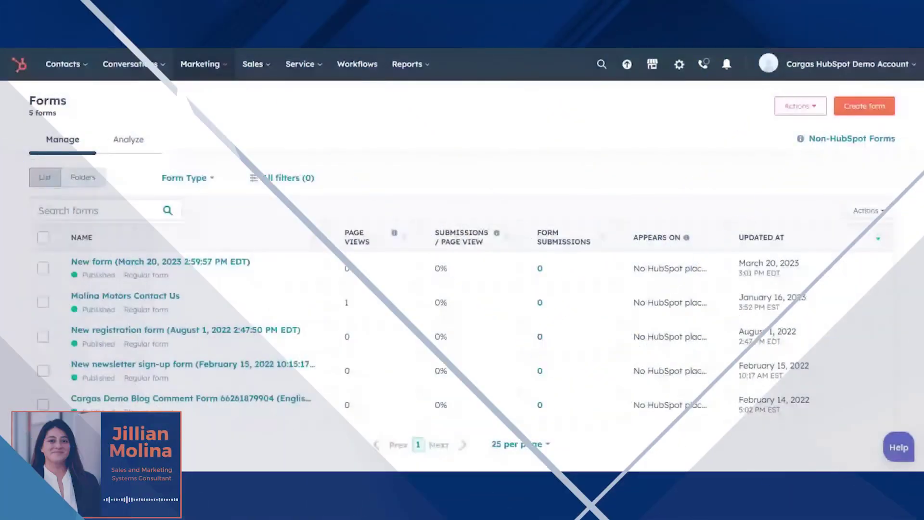
Step: Create a new Regular marketing email from the Welcome template in the Basic section
{"action": "left_click", "coordinate": [201, 67]}
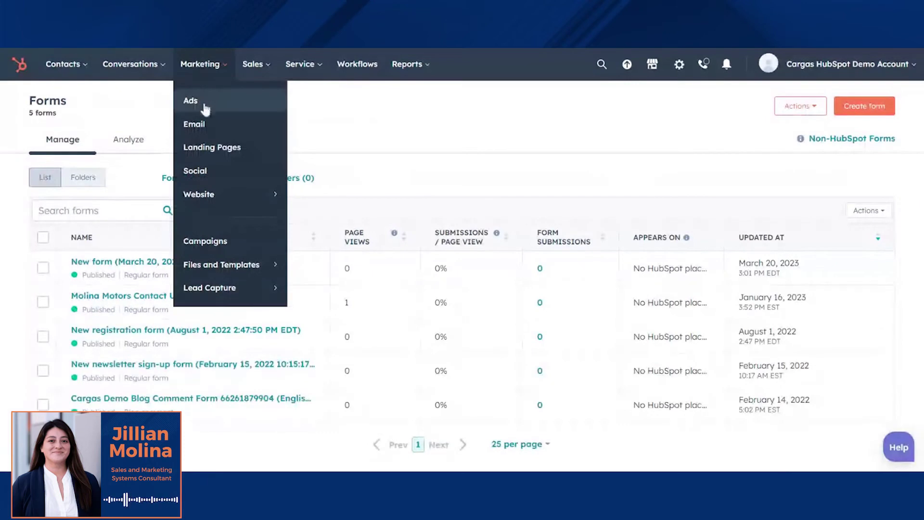
{"action": "left_click", "coordinate": [196, 124]}
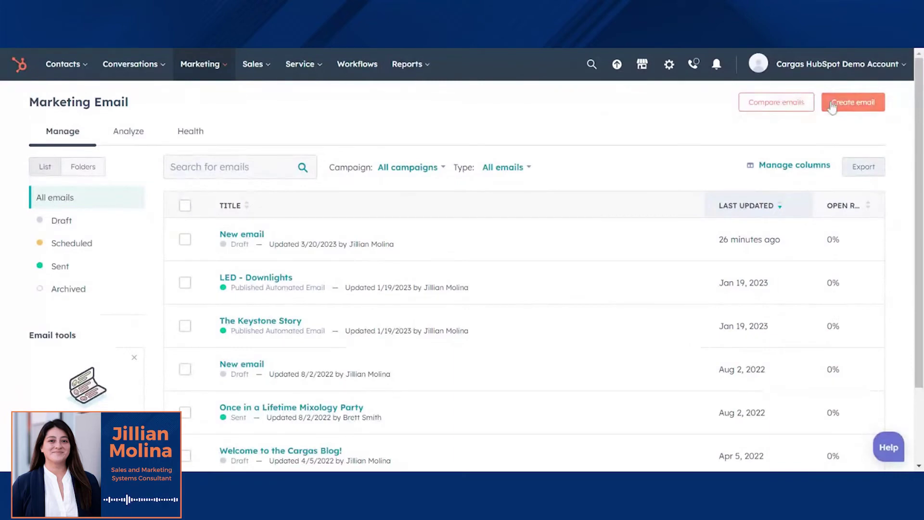
{"action": "left_click", "coordinate": [833, 107]}
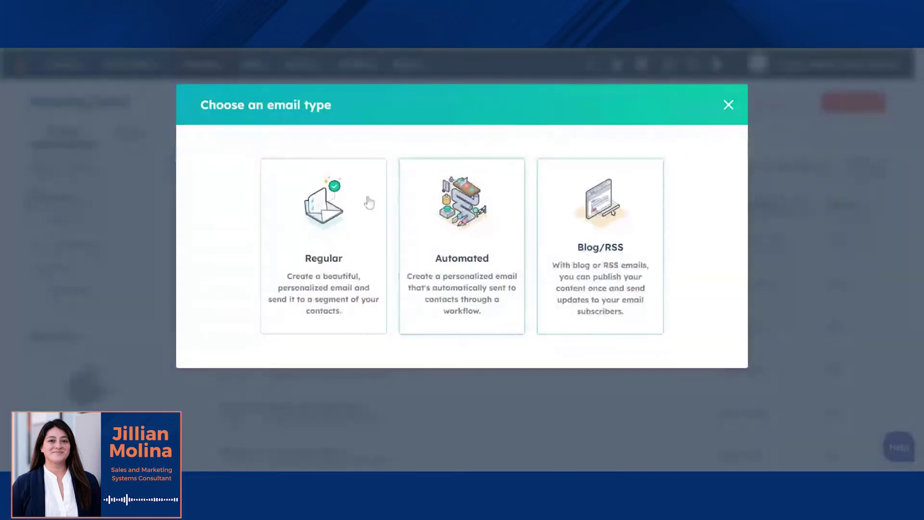
{"action": "left_click", "coordinate": [338, 255]}
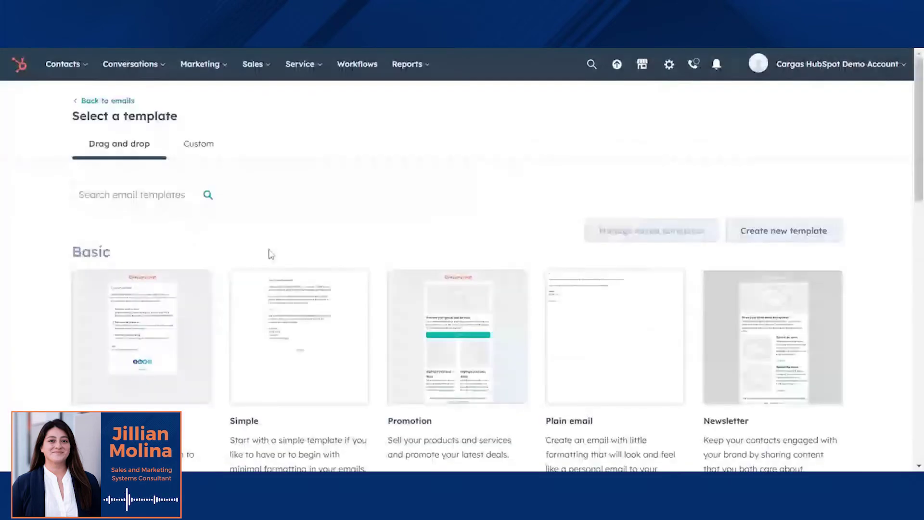
{"action": "scroll", "coordinate": [271, 254], "scroll_direction": "down", "scroll_amount": 3}
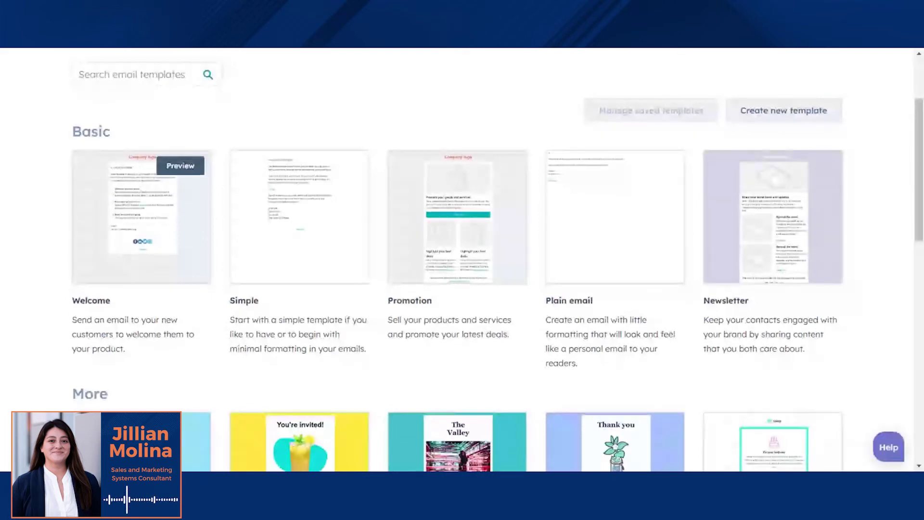
{"action": "left_click", "coordinate": [150, 199]}
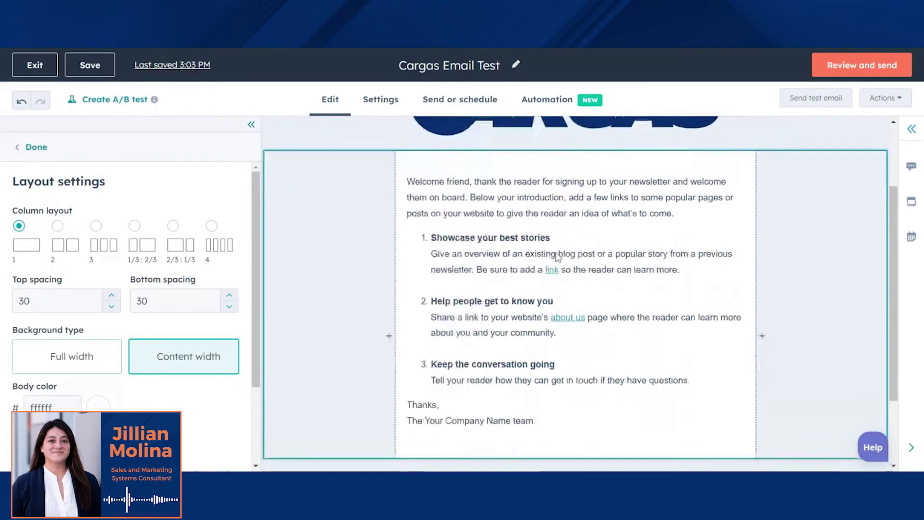
Step: Set the email subject line to 'Subject Line for' followed by a Company name personalization token
{"action": "scroll", "coordinate": [556, 260], "scroll_direction": "down", "scroll_amount": 2}
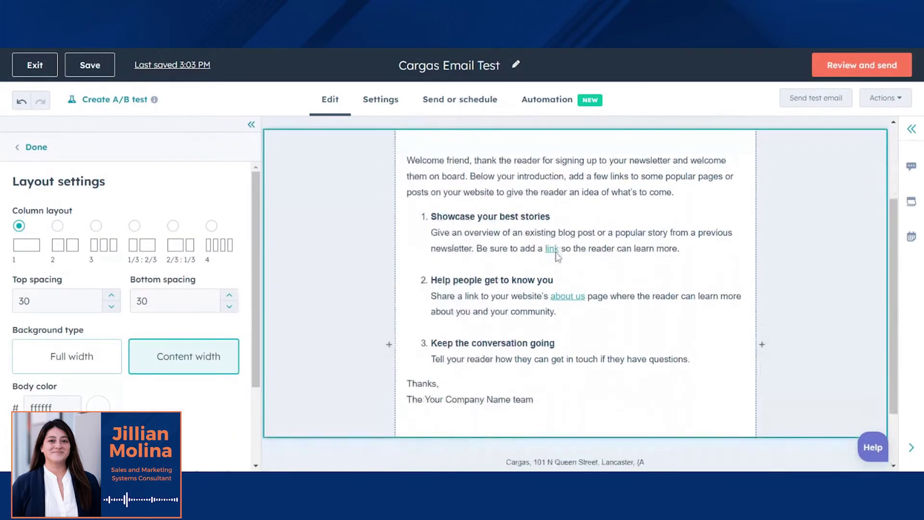
{"action": "left_click", "coordinate": [376, 101]}
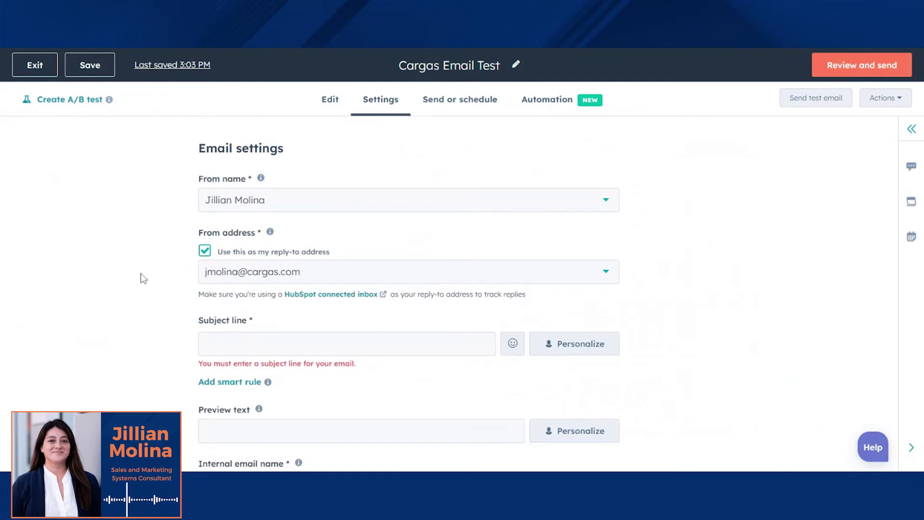
{"action": "scroll", "coordinate": [140, 278], "scroll_direction": "down", "scroll_amount": 1}
{"action": "scroll", "coordinate": [140, 278], "scroll_direction": "down", "scroll_amount": 3}
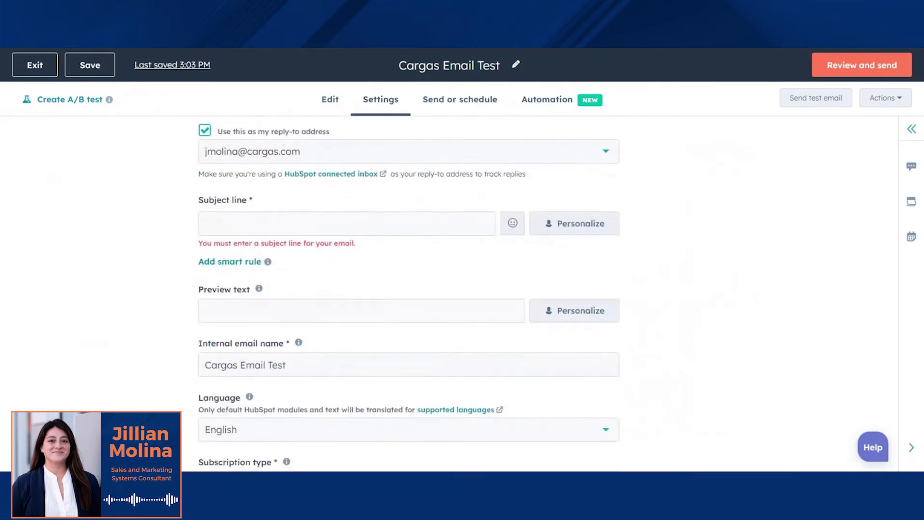
{"action": "type", "text": "Subject Line"}
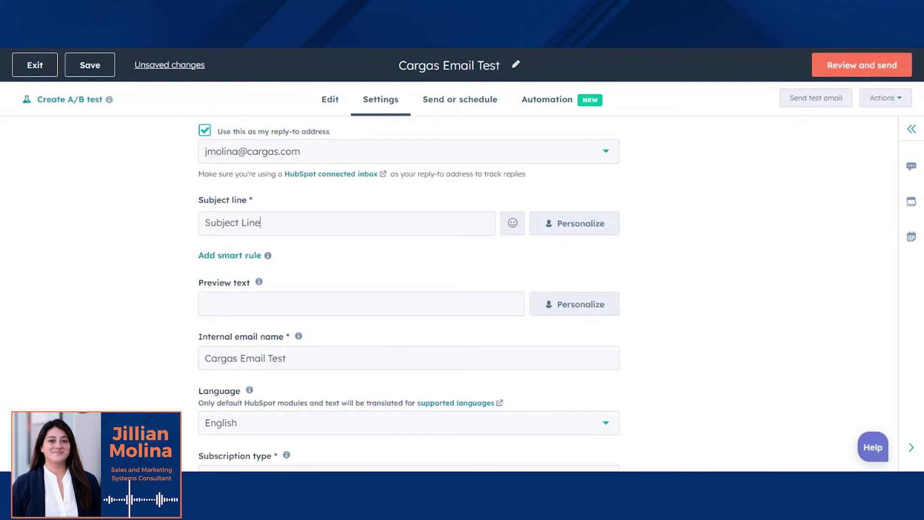
{"action": "type", "text": " for"}
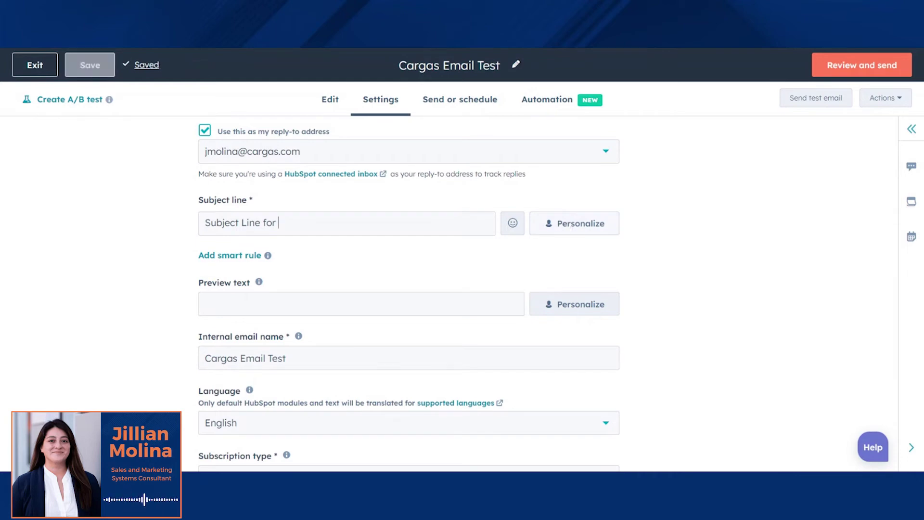
{"action": "left_click", "coordinate": [567, 228]}
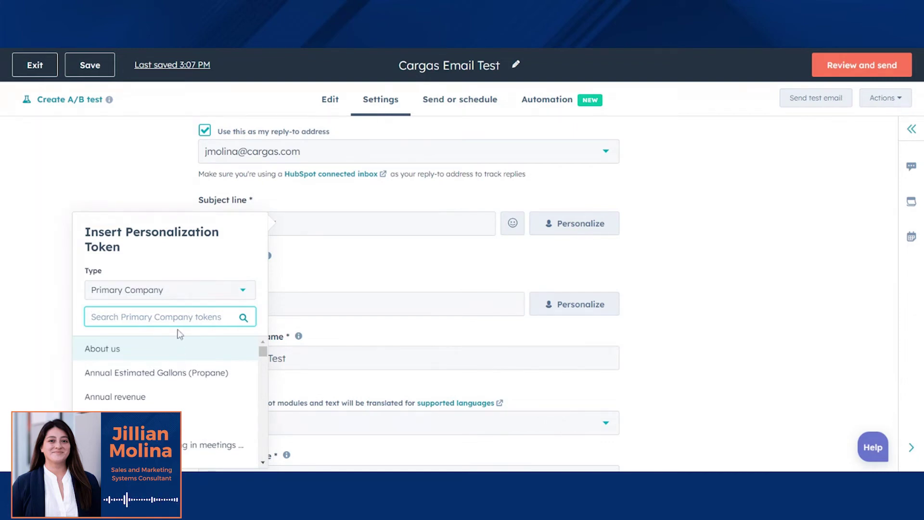
{"action": "type", "text": "company n"}
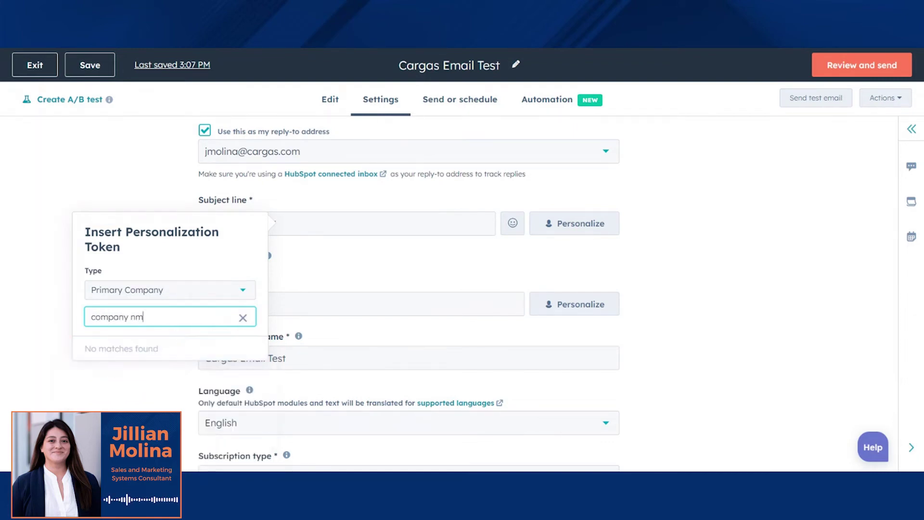
{"action": "left_click", "coordinate": [116, 348]}
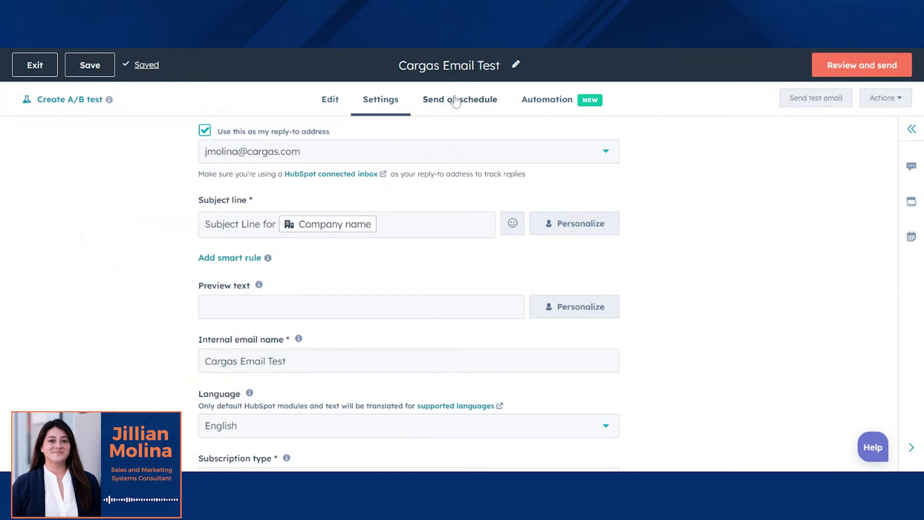
{"action": "left_click", "coordinate": [456, 101]}
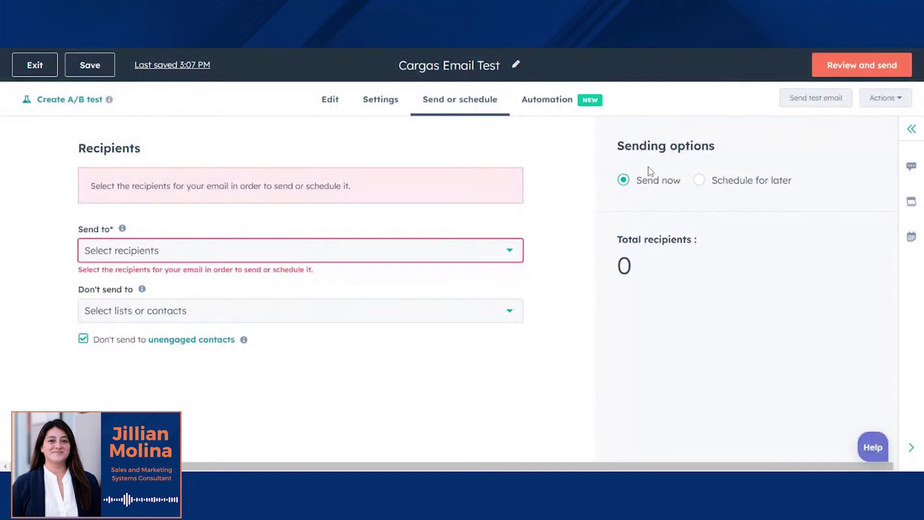
Step: Schedule the email to send later, on March 24 at 10:15 AM
{"action": "left_click", "coordinate": [709, 184]}
{"action": "left_click", "coordinate": [716, 227]}
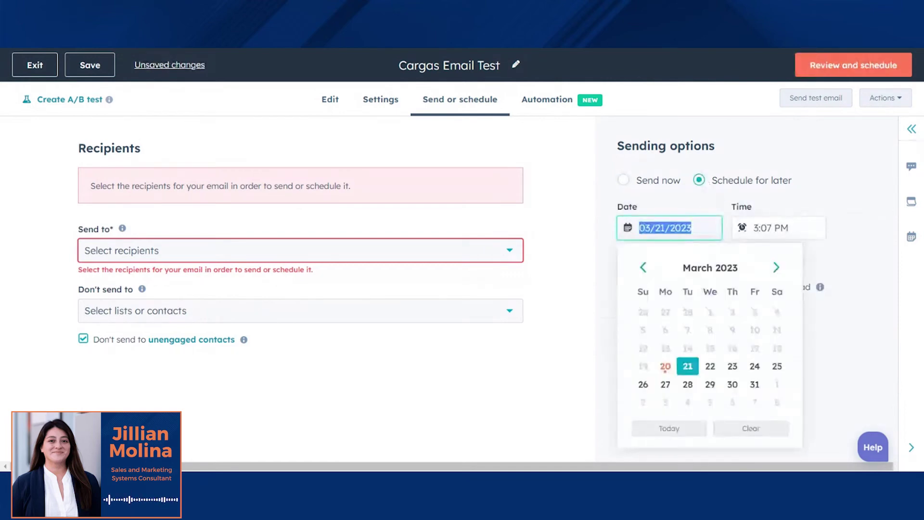
{"action": "left_click", "coordinate": [756, 368]}
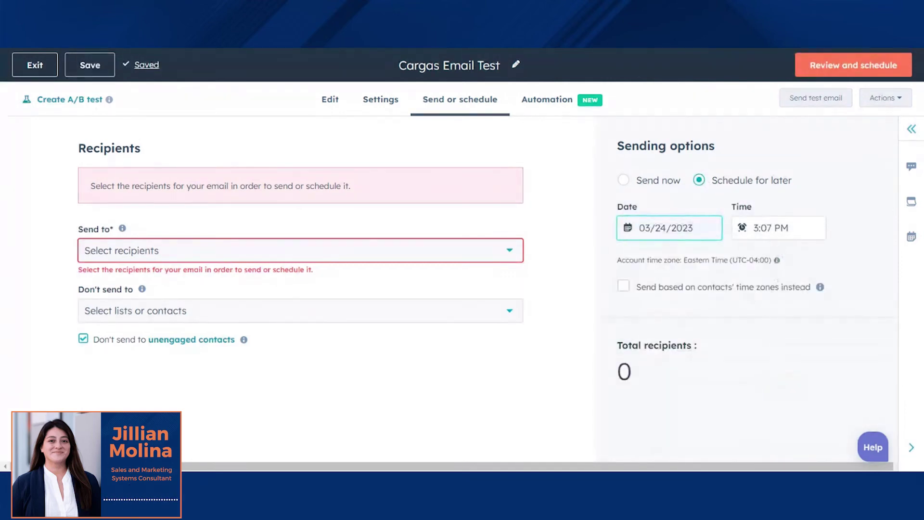
{"action": "left_click", "coordinate": [780, 228]}
{"action": "scroll", "coordinate": [770, 314], "scroll_direction": "down", "scroll_amount": 15}
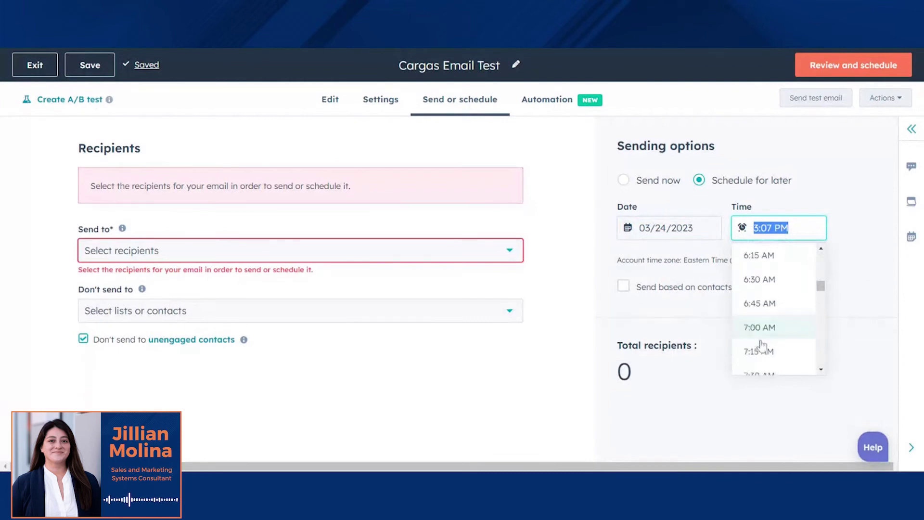
{"action": "left_click", "coordinate": [760, 340]}
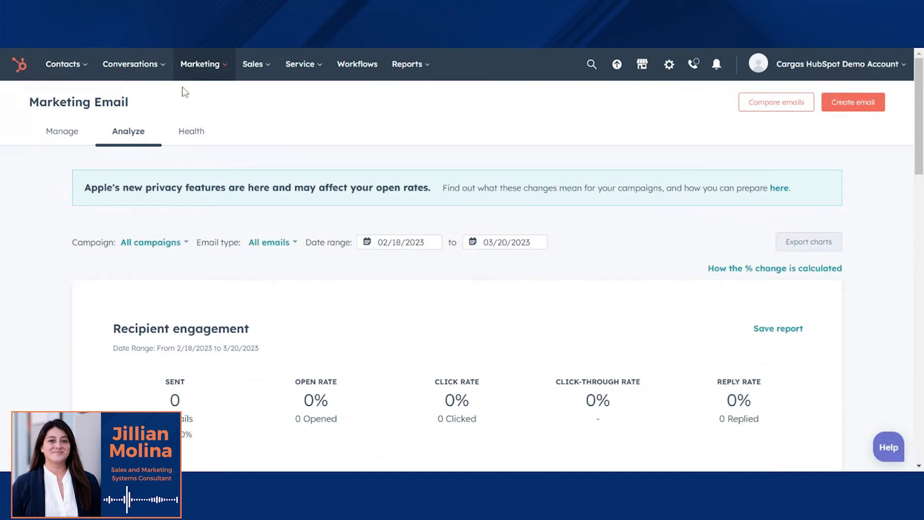
Step: Open the Campaign and Email type filter dropdowns on the email Analyze tab
{"action": "left_click", "coordinate": [174, 250]}
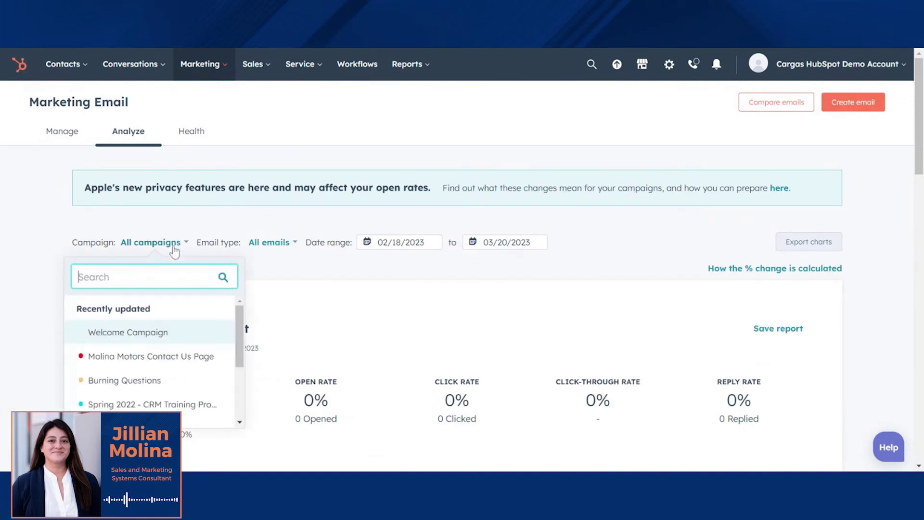
{"action": "left_click", "coordinate": [271, 246]}
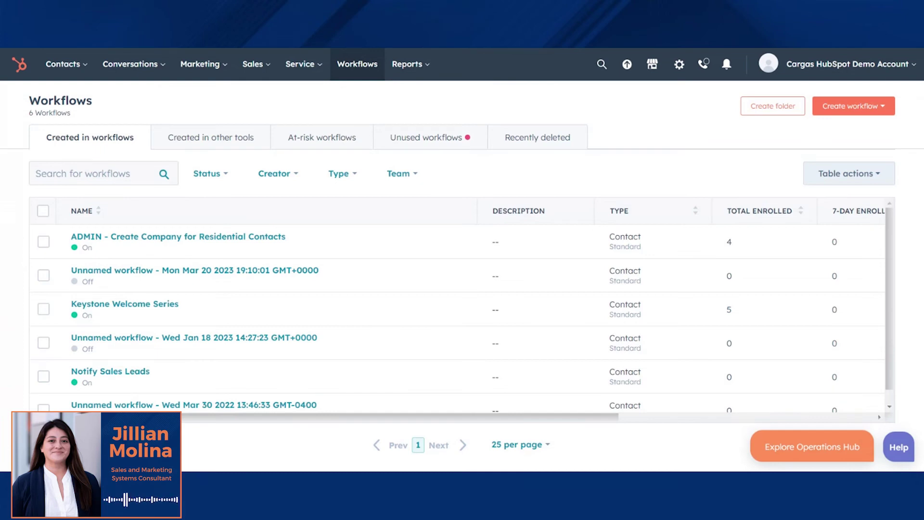
Step: Open the Mar 20 2023 unnamed workflow and review its 20-minute delay and Cargas News & Welcome email
{"action": "left_click", "coordinate": [201, 237]}
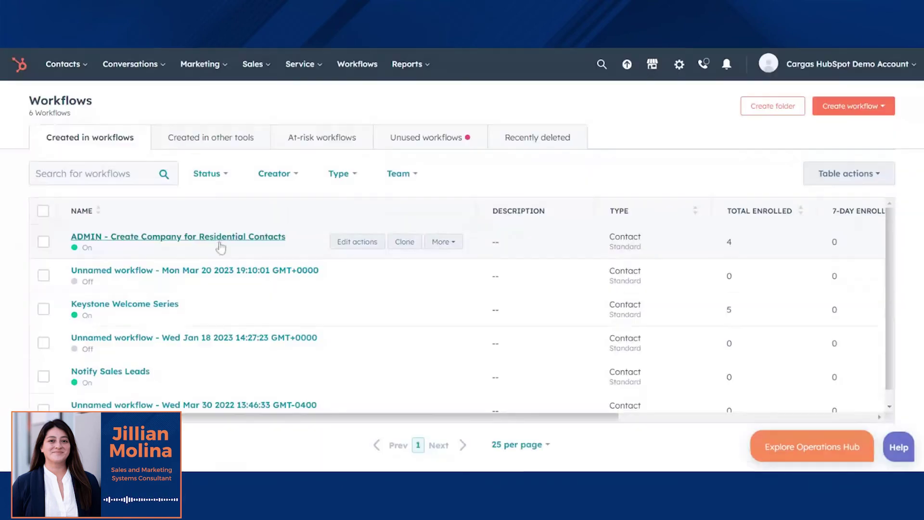
{"action": "left_click", "coordinate": [200, 274]}
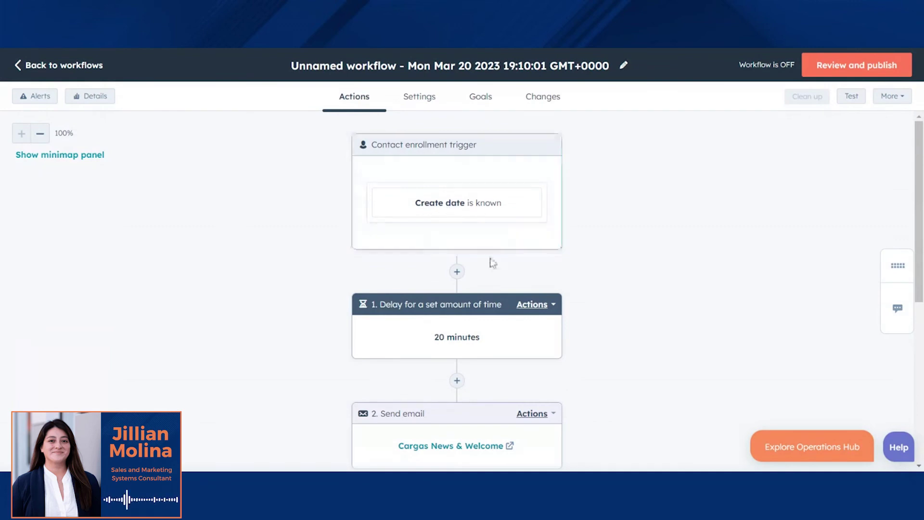
{"action": "scroll", "coordinate": [487, 276], "scroll_direction": "down", "scroll_amount": 1}
{"action": "scroll", "coordinate": [481, 284], "scroll_direction": "down", "scroll_amount": 1}
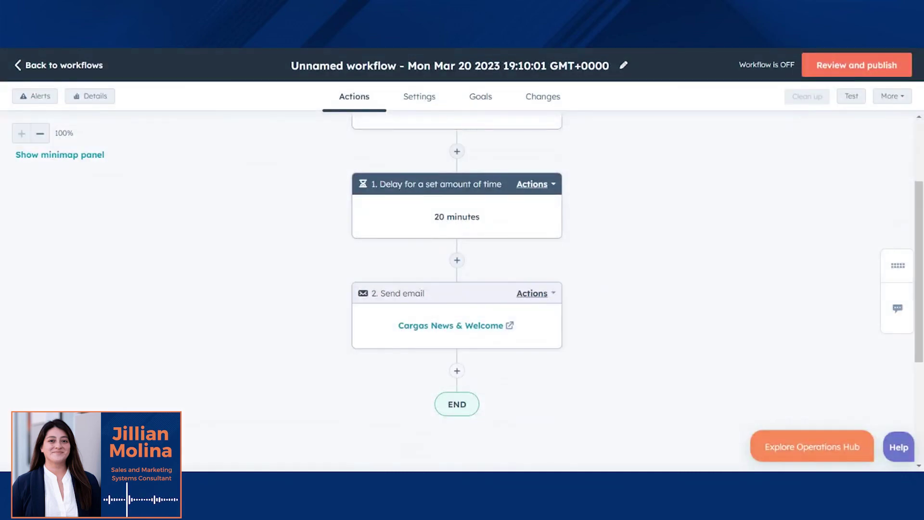
Step: Start a new step after the Cargas News & Welcome email and browse the available actions
{"action": "left_click", "coordinate": [456, 371]}
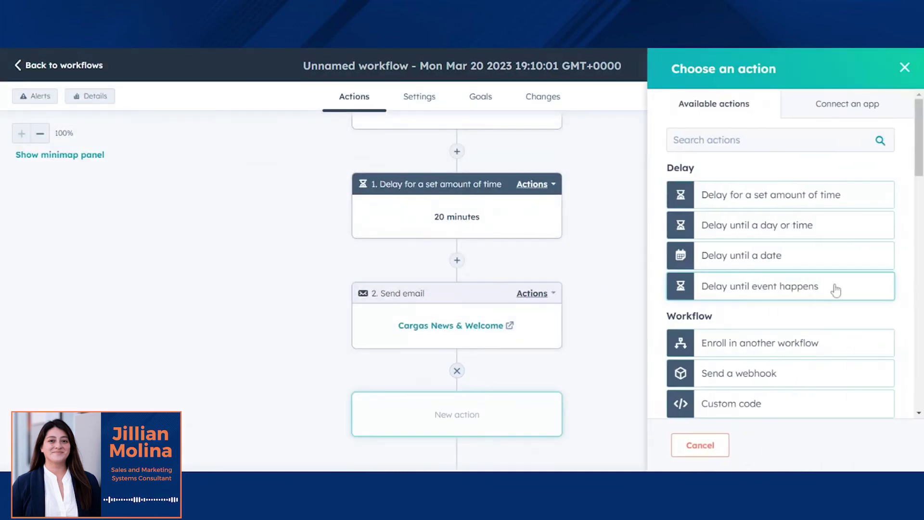
{"action": "scroll", "coordinate": [807, 301], "scroll_direction": "down", "scroll_amount": 3}
{"action": "scroll", "coordinate": [808, 304], "scroll_direction": "down", "scroll_amount": 3}
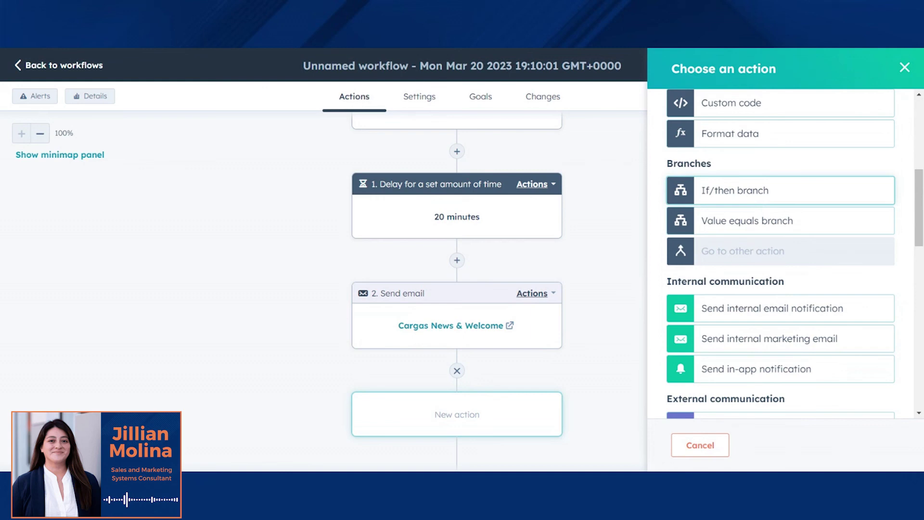
{"action": "scroll", "coordinate": [753, 318], "scroll_direction": "down", "scroll_amount": 3}
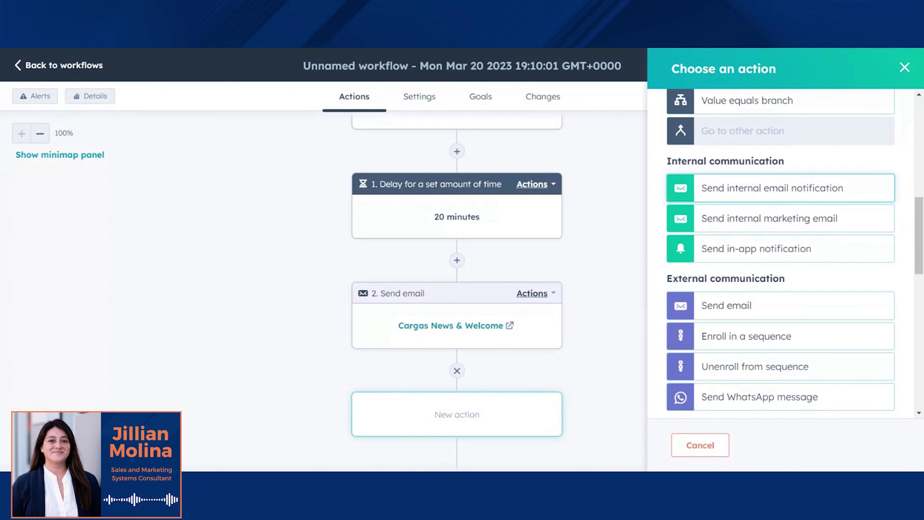
{"action": "scroll", "coordinate": [775, 303], "scroll_direction": "down", "scroll_amount": 4}
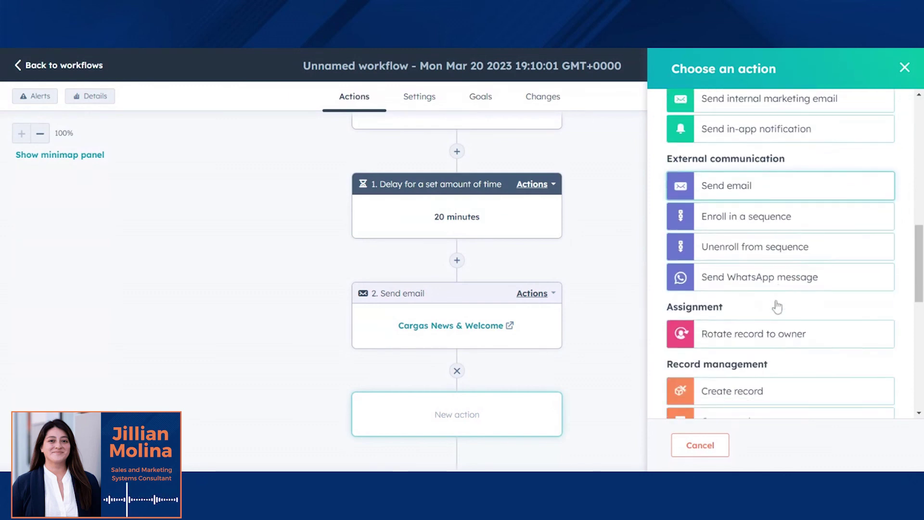